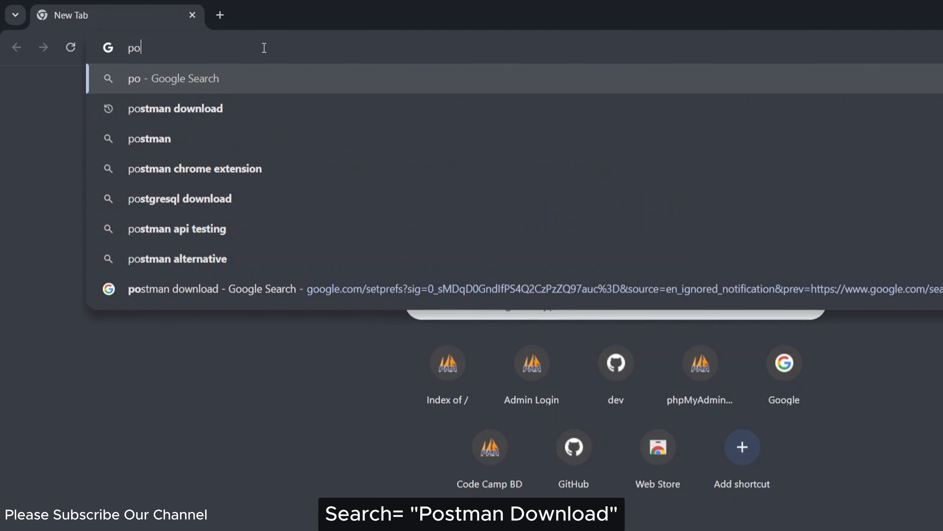
Step: Search the web for "postman download" and open the Postman downloads page
type("dow")
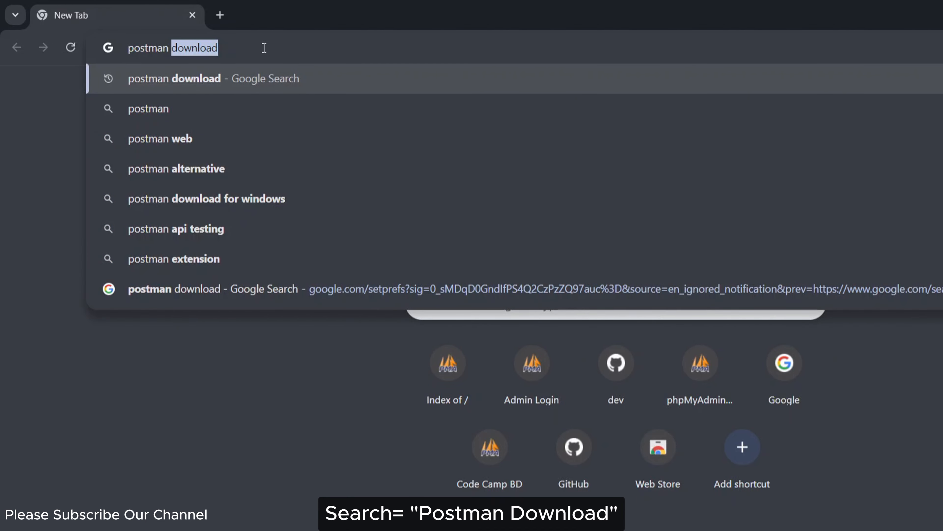
key("BackSpace")
type("wnload")
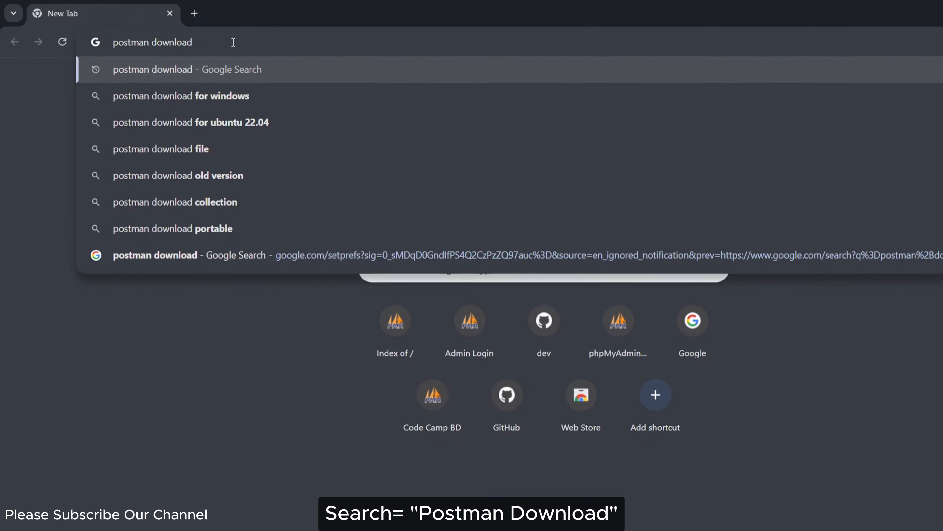
key("Return")
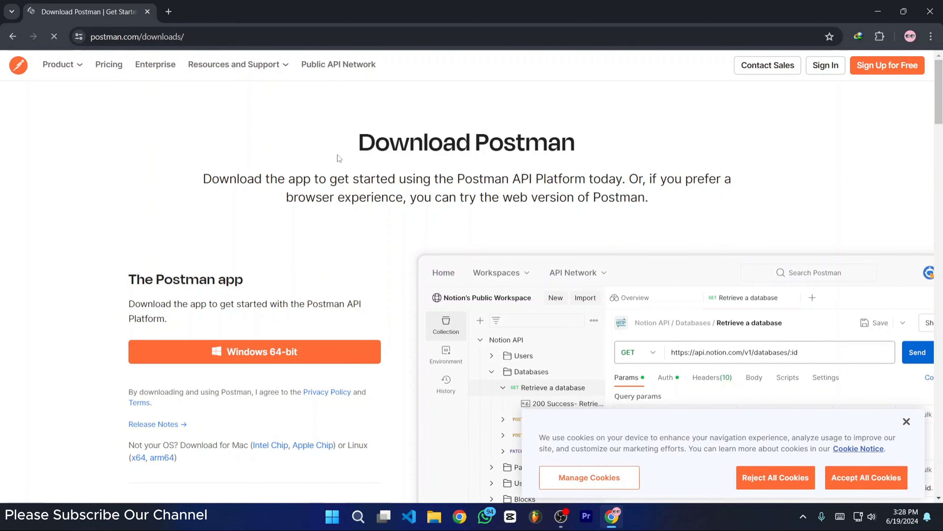
Step: Examine the download links for other operating systems and the web version's sign-up page in a separate tab, closing that tab when finished
left_click_drag(941, 94, 941, 123)
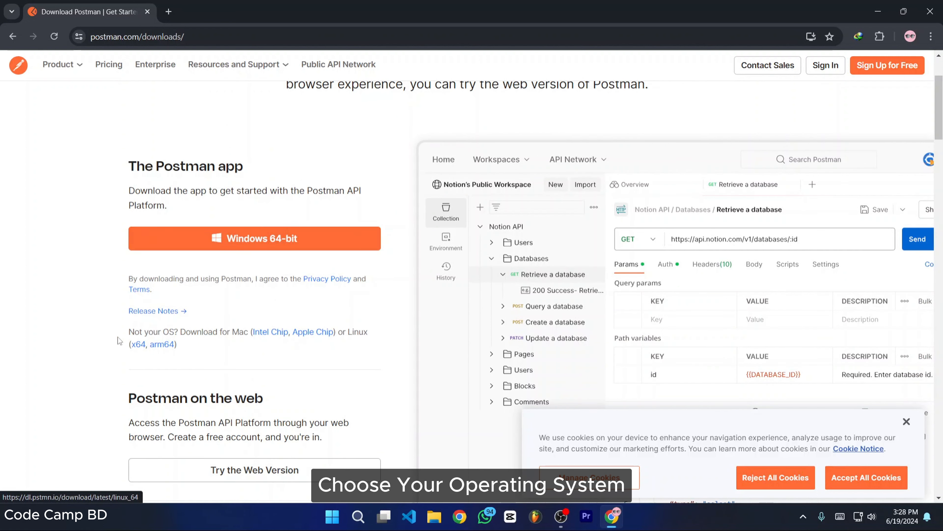
left_click_drag(130, 336, 355, 349)
left_click(255, 350)
left_click(319, 360)
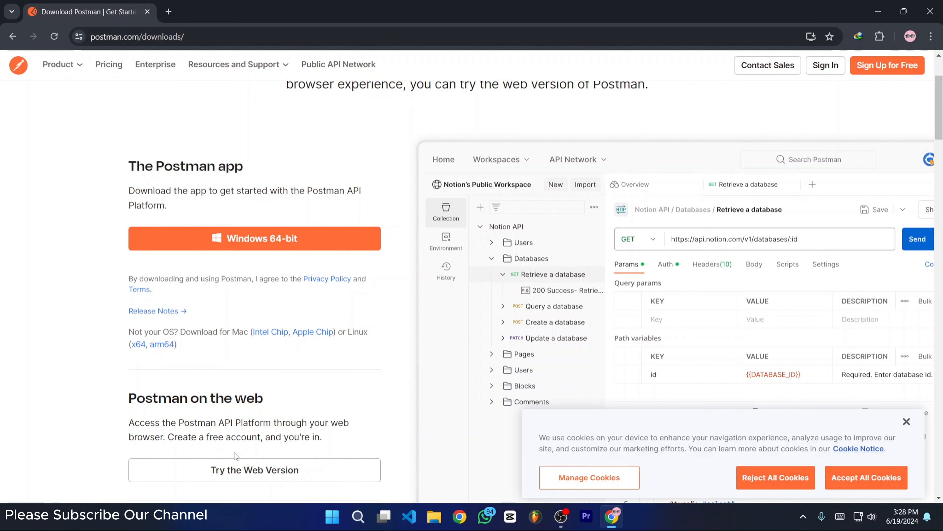
right_click(292, 479)
left_click(316, 316)
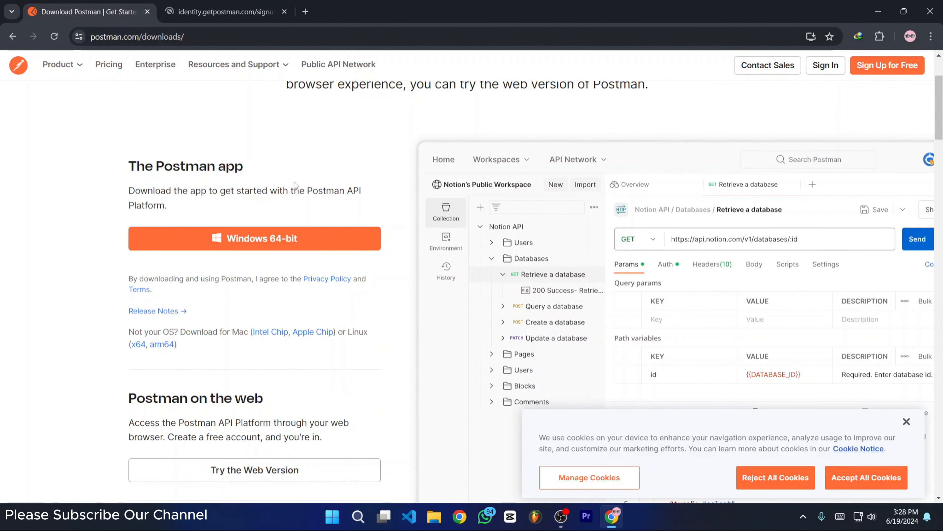
left_click(242, 12)
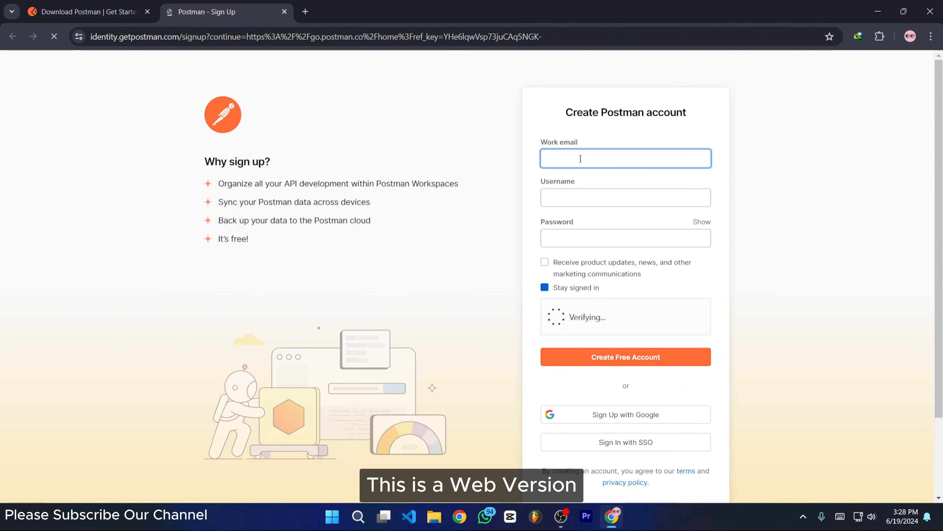
left_click(285, 12)
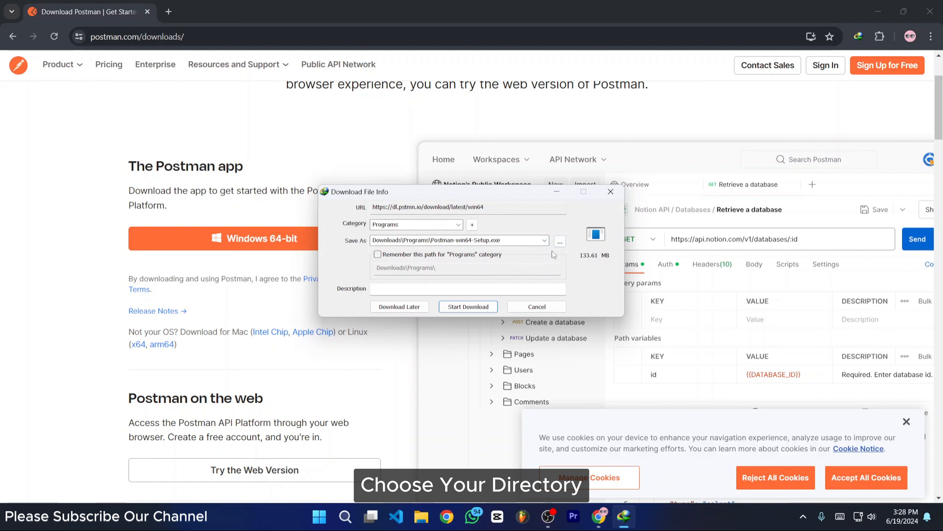
Step: Download the Windows 64-bit installer Postman-win64-Setup to the Desktop folder and close the download dialog
left_click(560, 242)
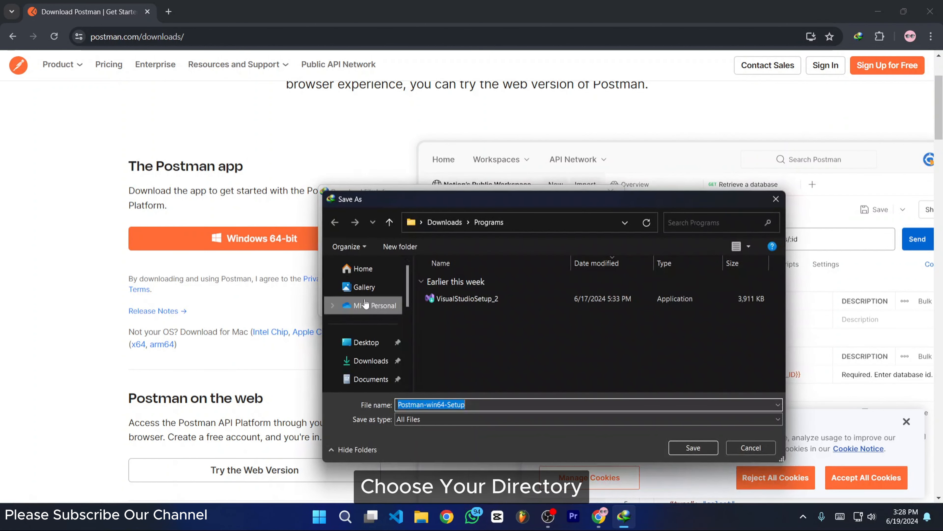
left_click(365, 342)
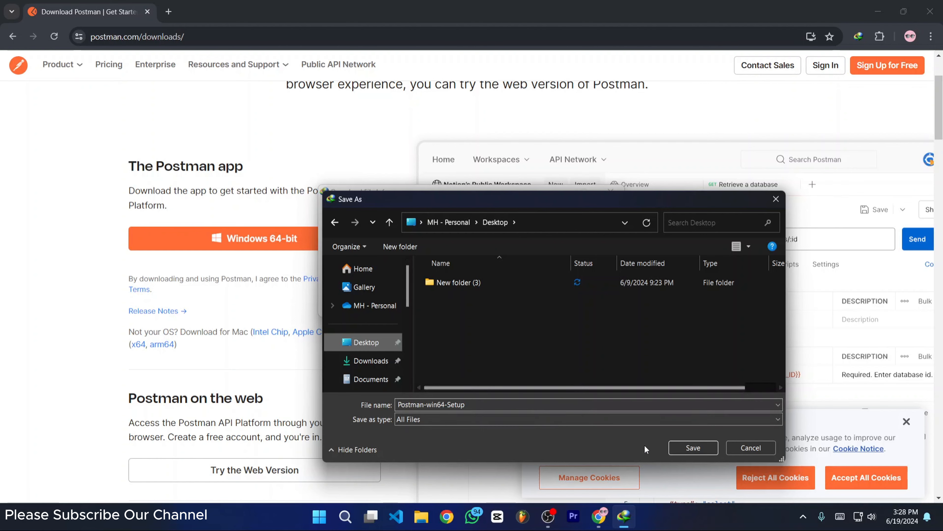
left_click(679, 449)
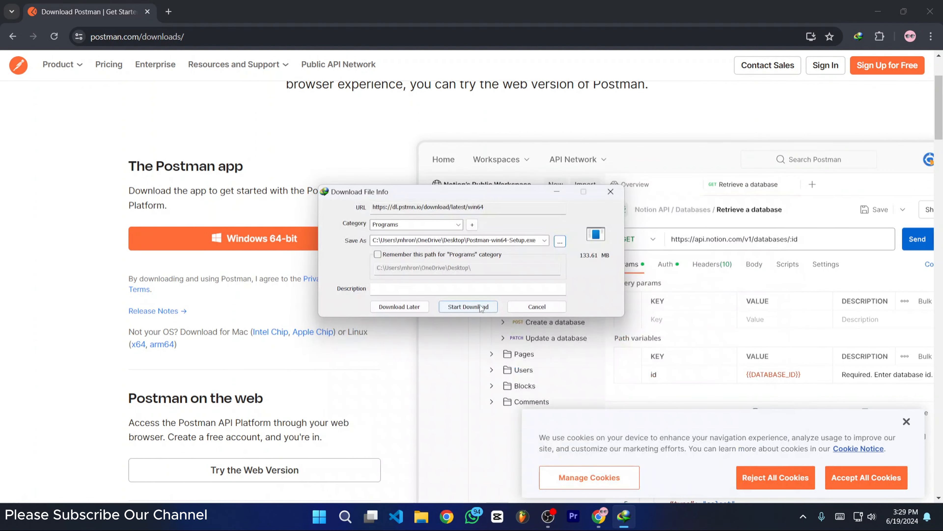
left_click(481, 307)
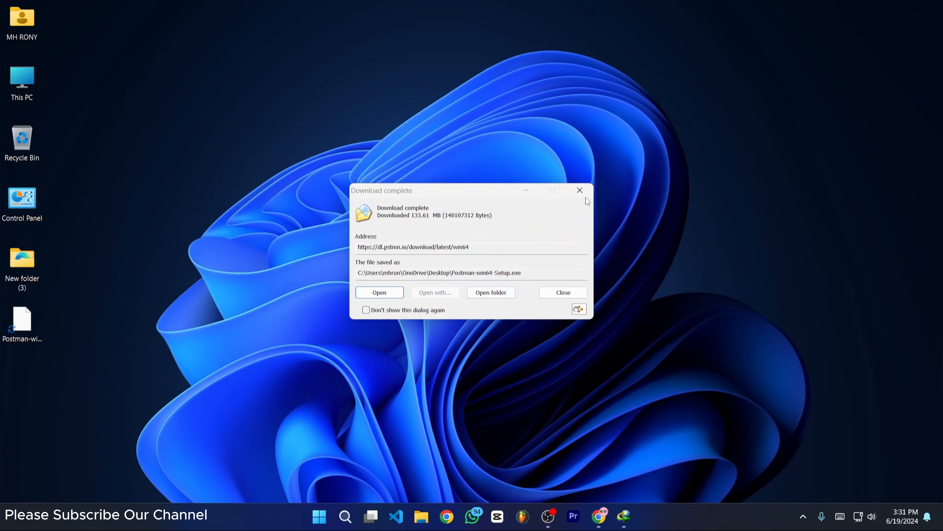
left_click(580, 190)
Step: Refresh the desktop and move the Postman-win64-Setup installer to the middle of it
right_click(285, 224)
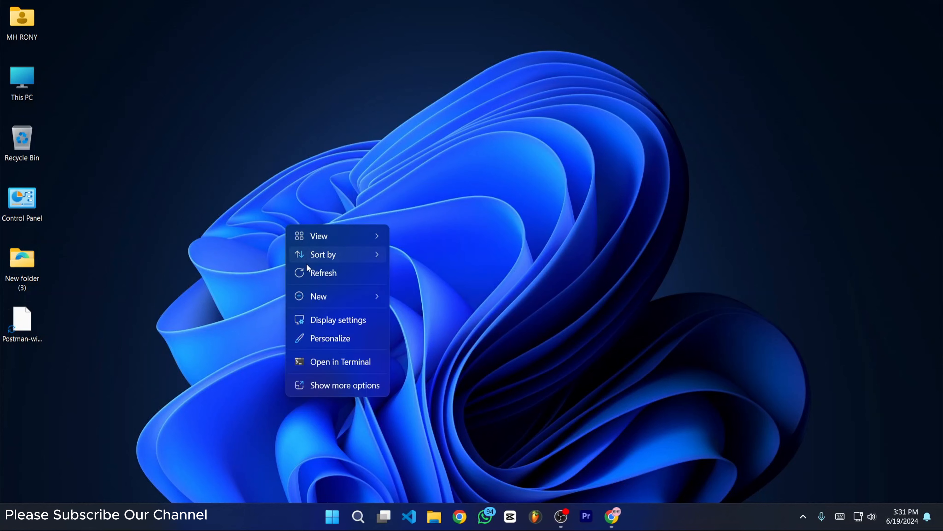
left_click(305, 272)
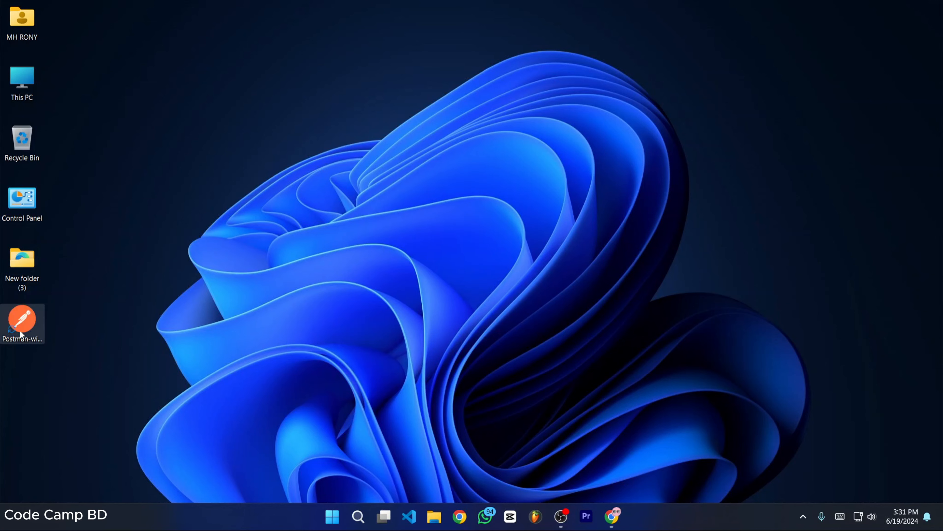
left_click_drag(20, 334, 493, 222)
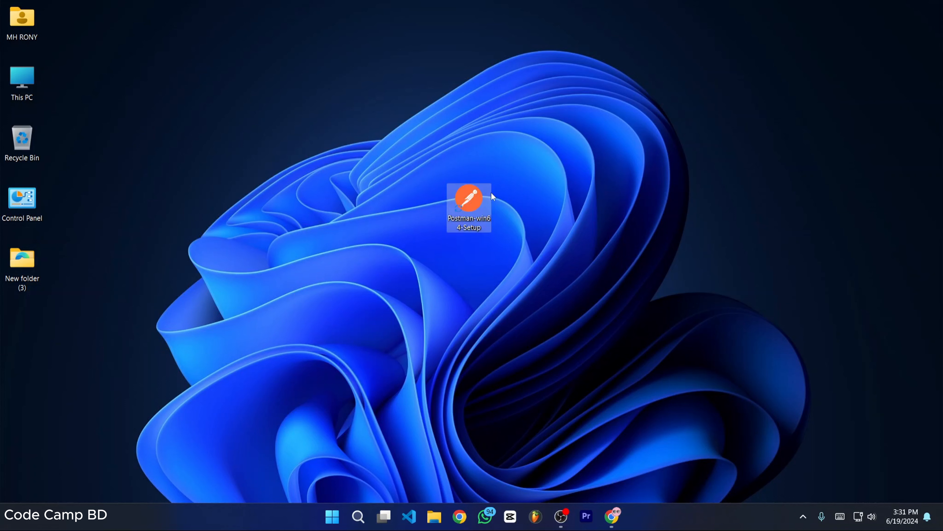
left_click(553, 259)
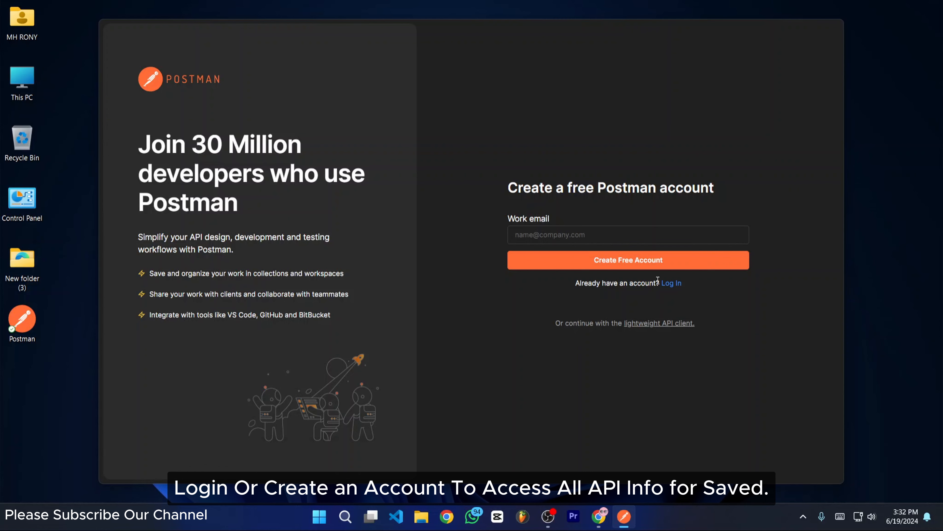
Step: Enter the work email in the Postman app and start creating a free account
left_click(575, 235)
left_click_drag(560, 224, 514, 226)
left_click(554, 215)
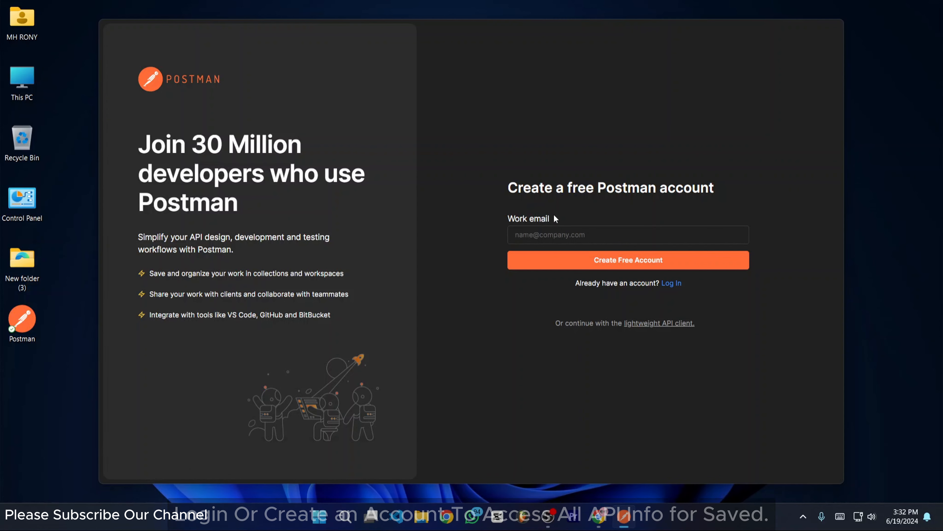
left_click(545, 234)
key("ctrl+v")
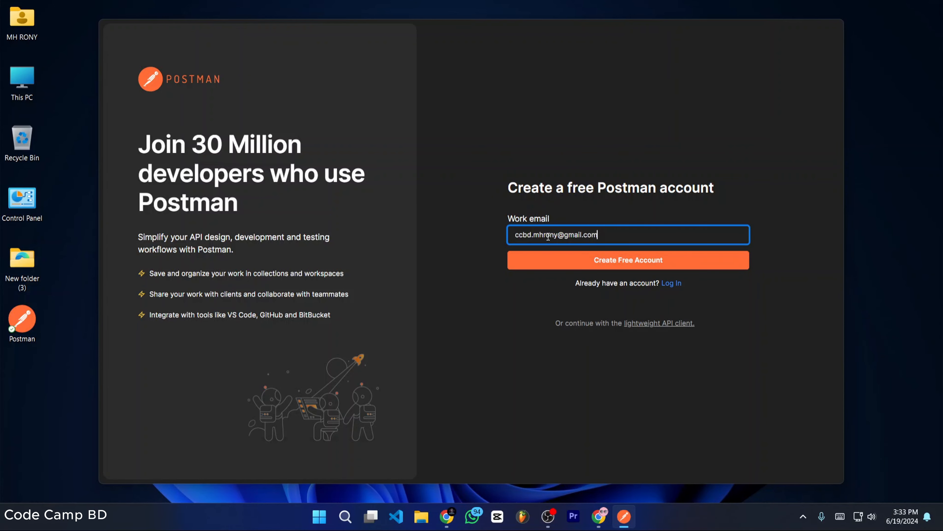
left_click(602, 260)
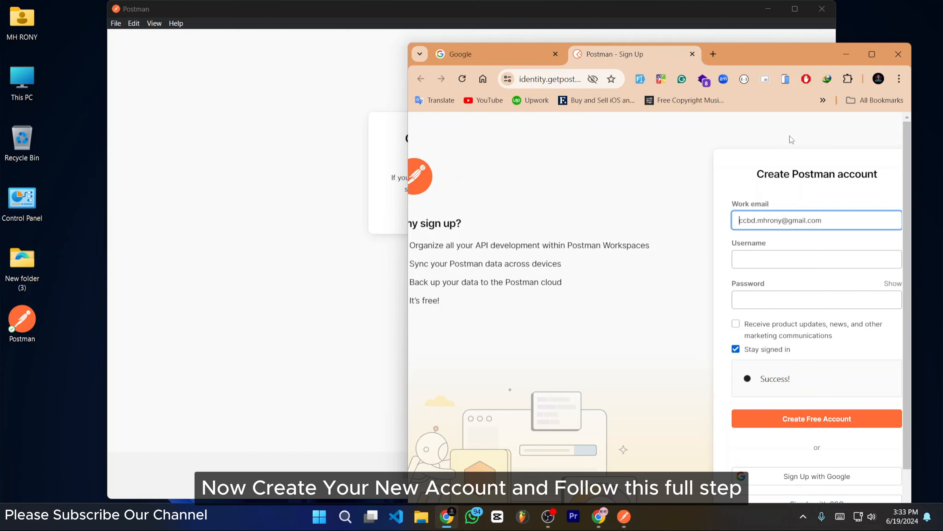
Step: Maximize the browser window with the sign-up form and set the username to codecampbd
double_click(798, 62)
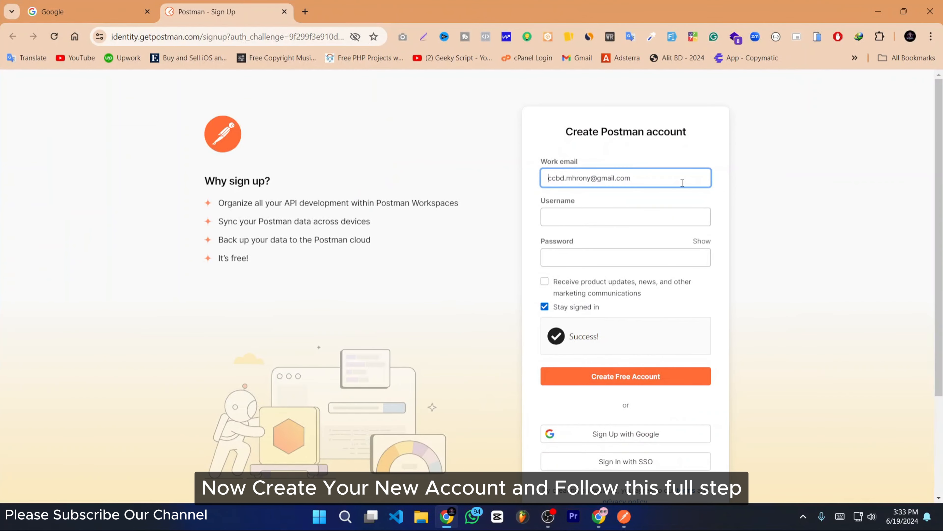
left_click(567, 221)
type("c")
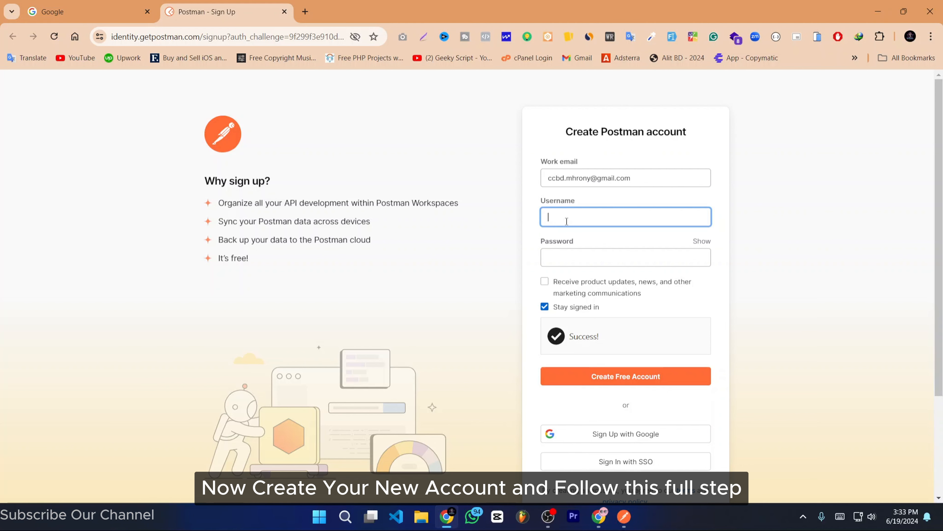
type("odecampbd")
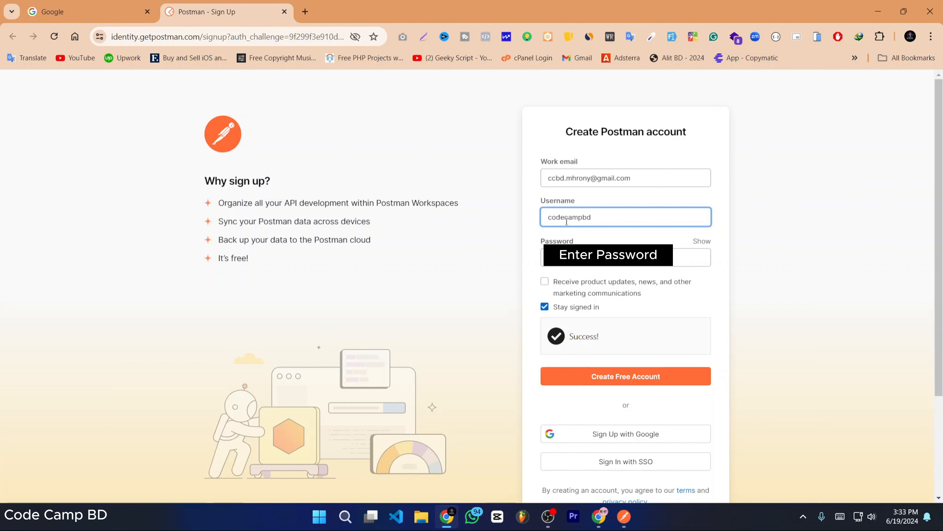
Step: Fill the password field with the suggested strong password, opt in to product updates and submit the free account sign-up
left_click(568, 257)
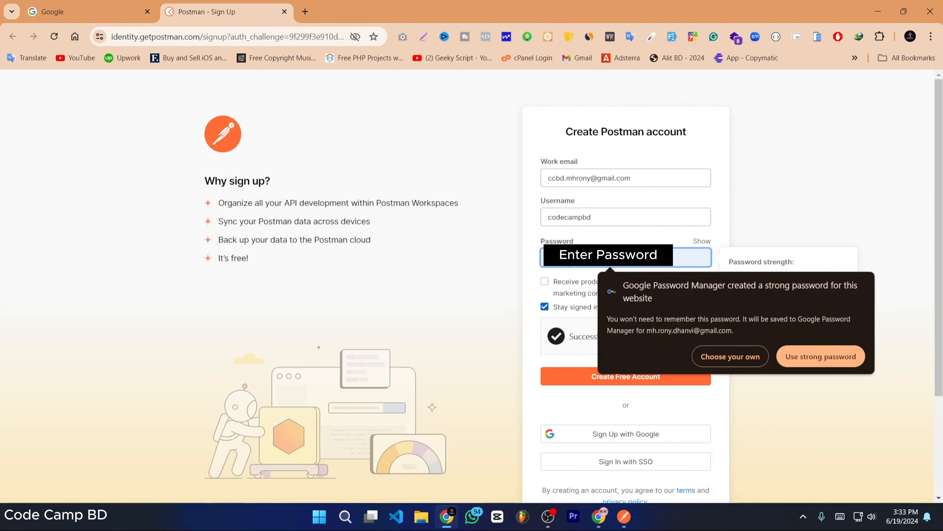
left_click(522, 245)
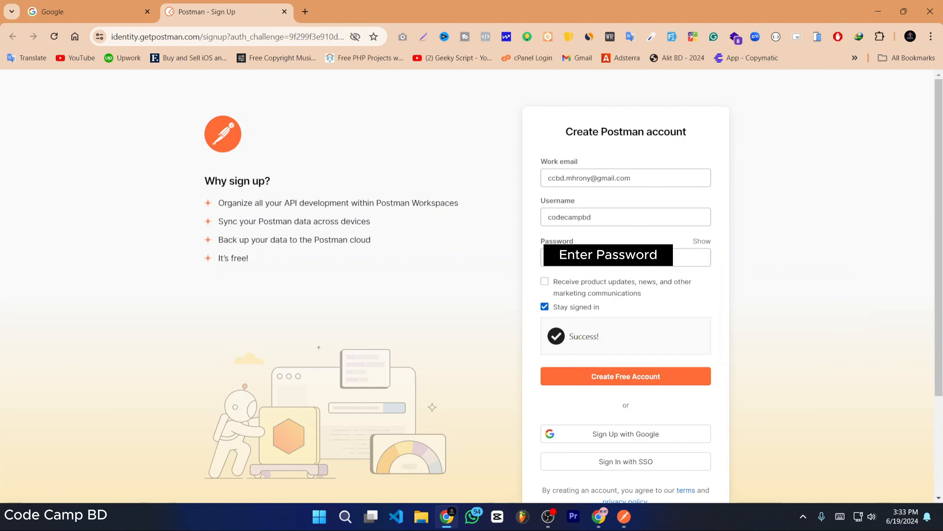
left_click(569, 256)
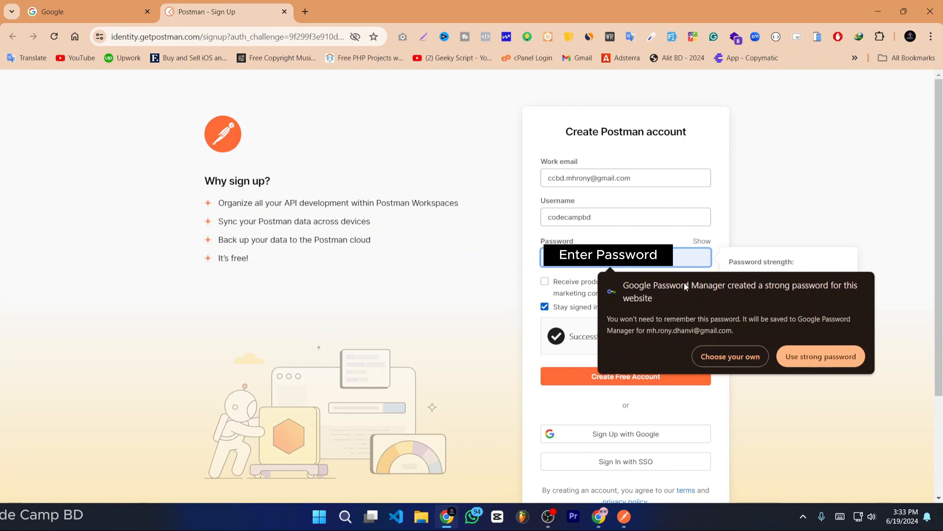
left_click(824, 357)
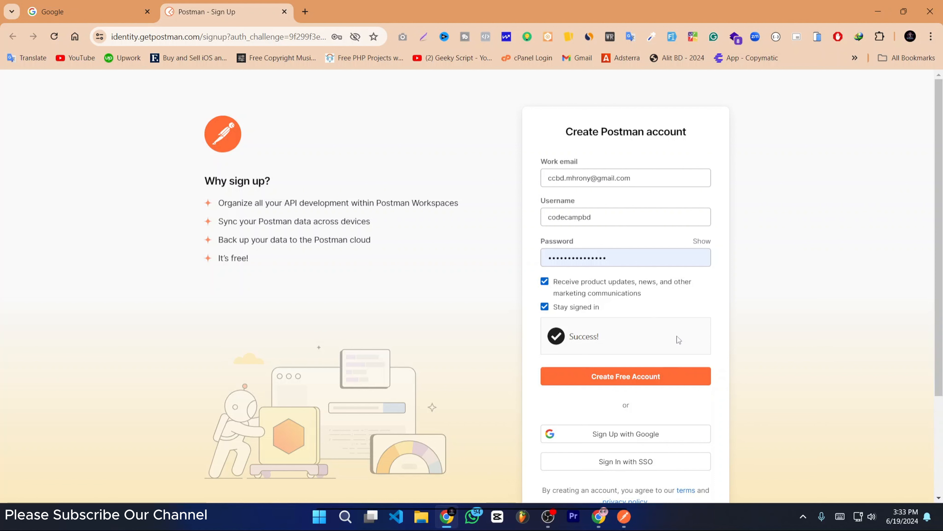
left_click(625, 379)
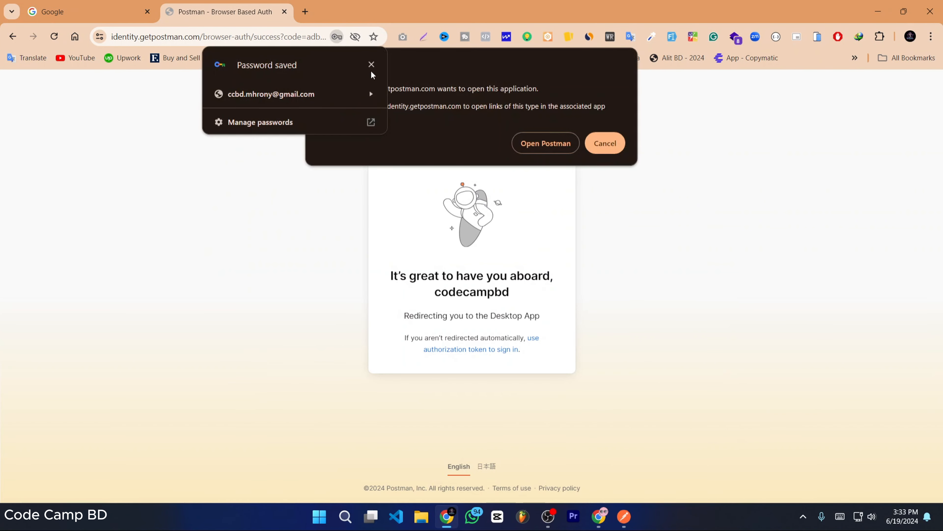
Step: Always allow identity.getpostman.com to open links in Postman, launch the app from the browser and grant it network access in Windows Security
left_click(370, 65)
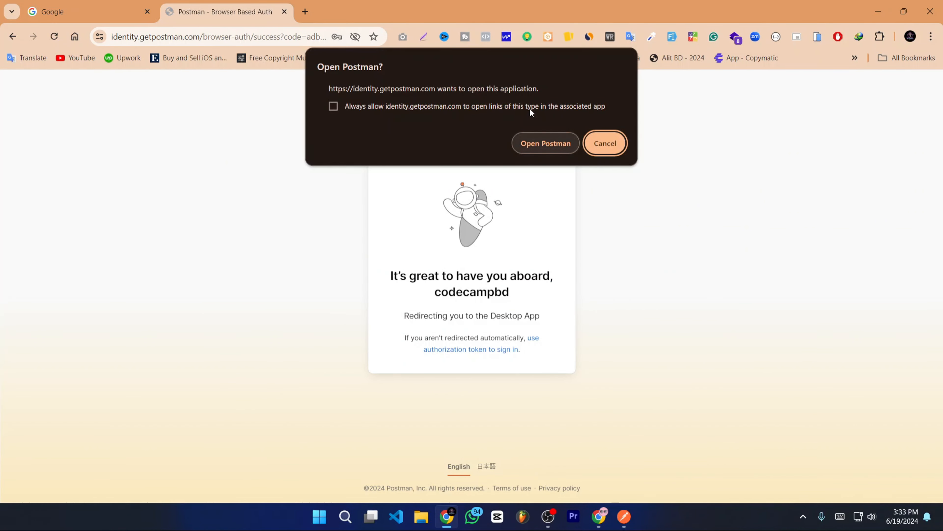
left_click(381, 106)
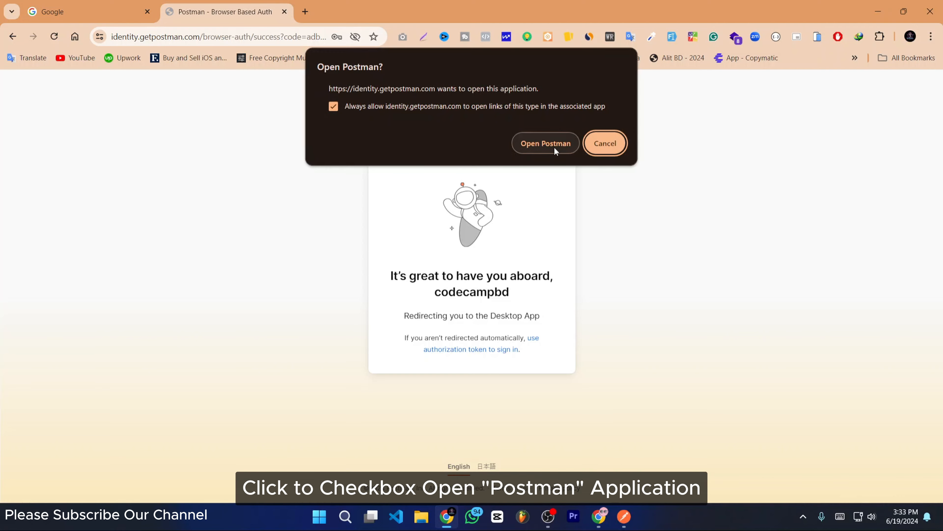
left_click(529, 144)
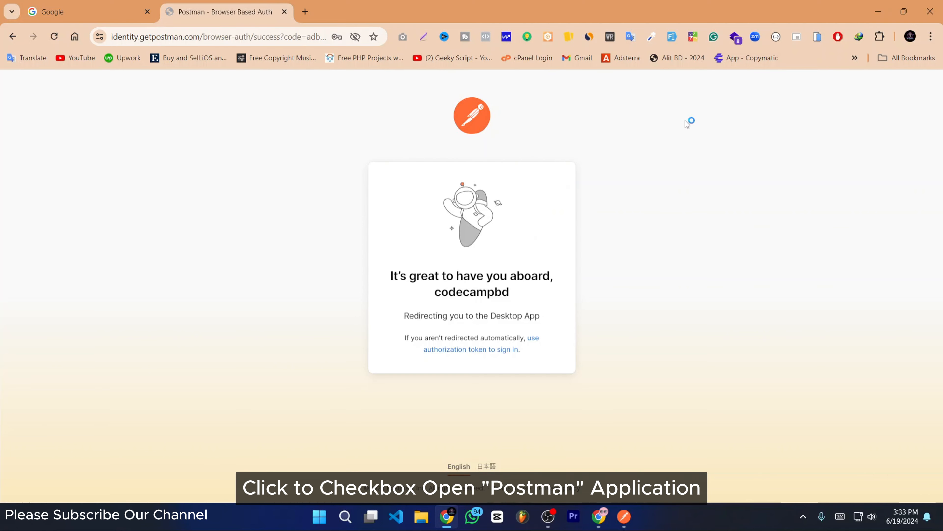
left_click(878, 11)
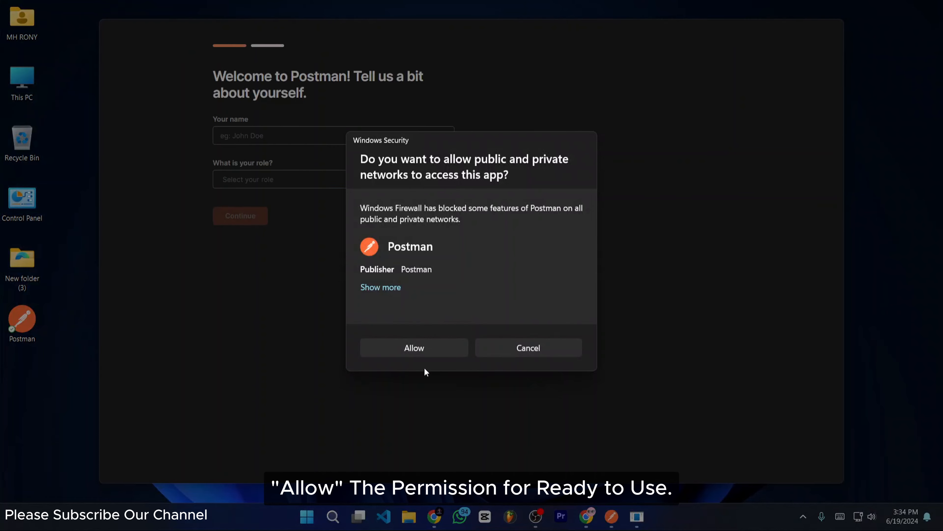
left_click(404, 349)
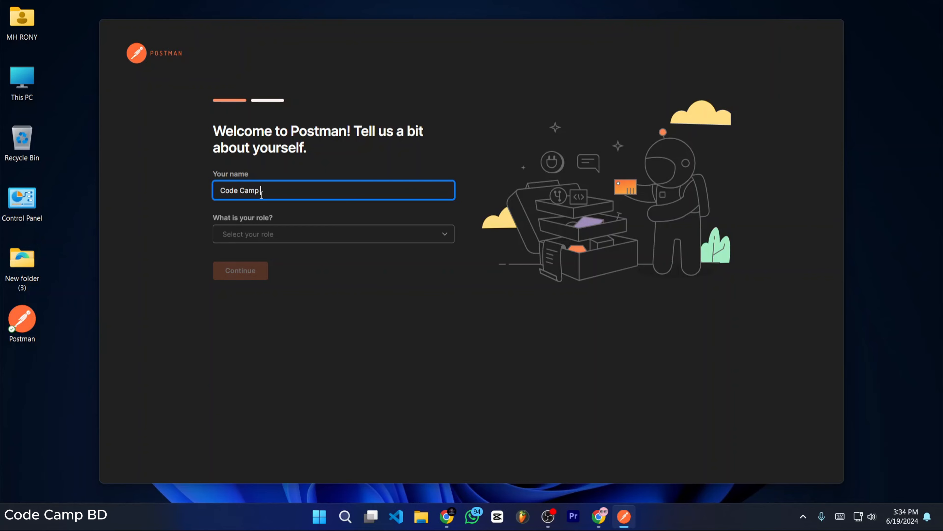
Step: Complete the welcome form with the name Code Camp BD and the role Backend Developer, and close the Getting started page
left_click(268, 232)
left_click(290, 276)
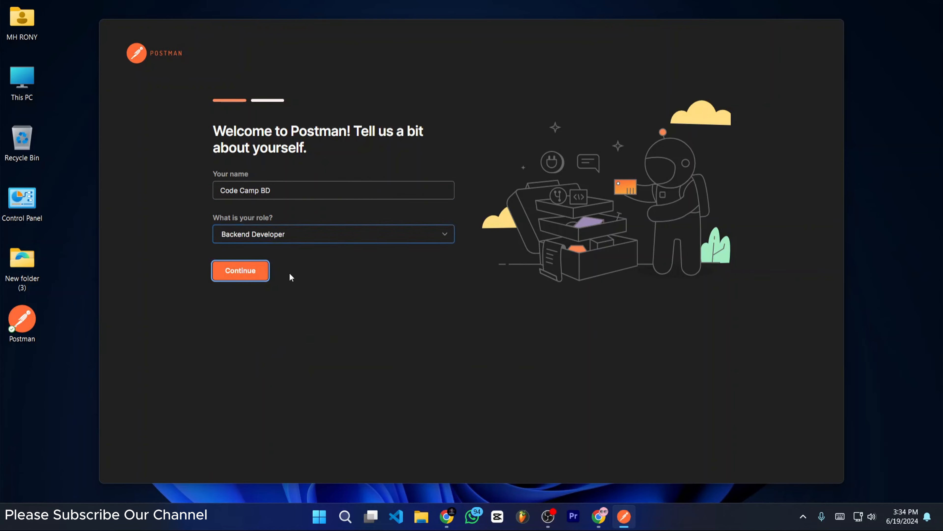
left_click(222, 270)
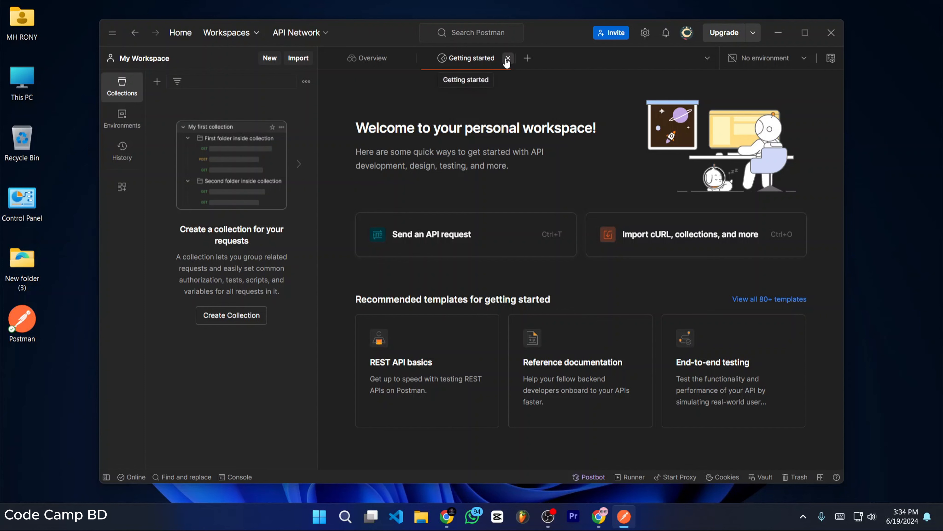
left_click(508, 59)
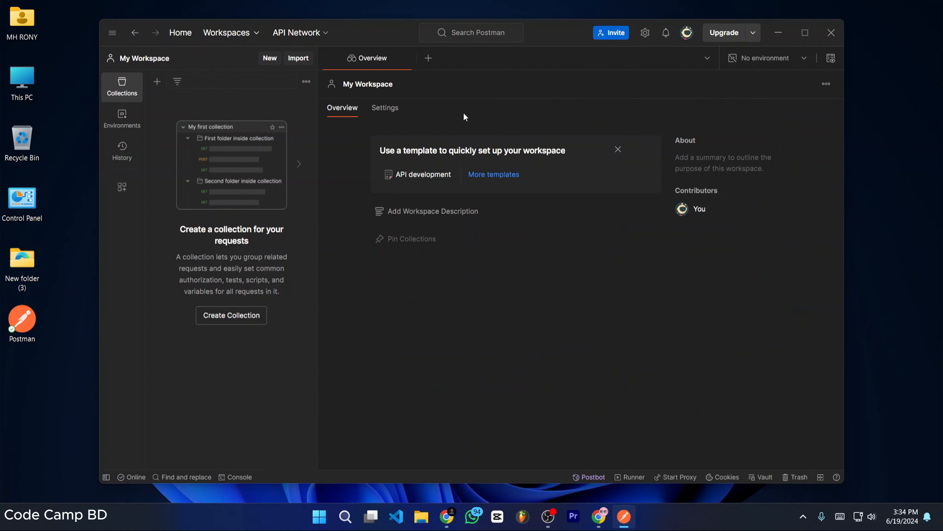
left_click(428, 59)
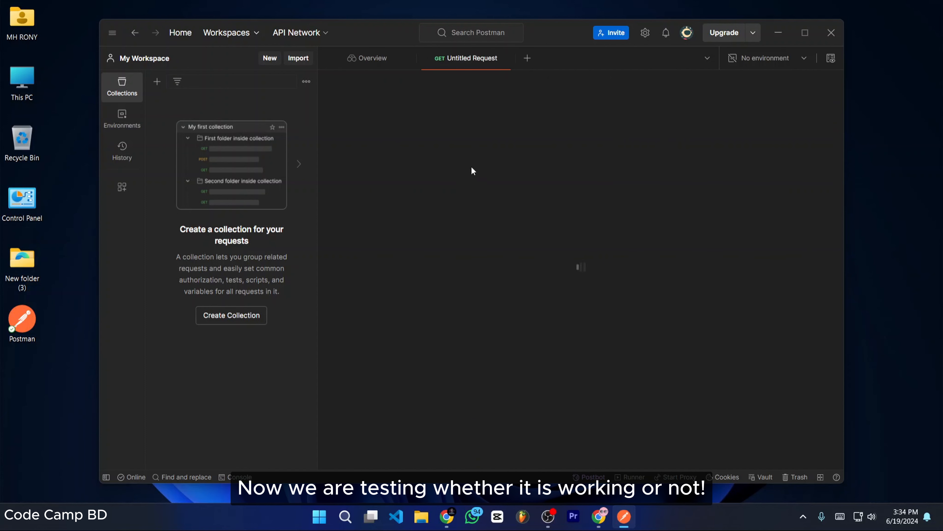
left_click(805, 36)
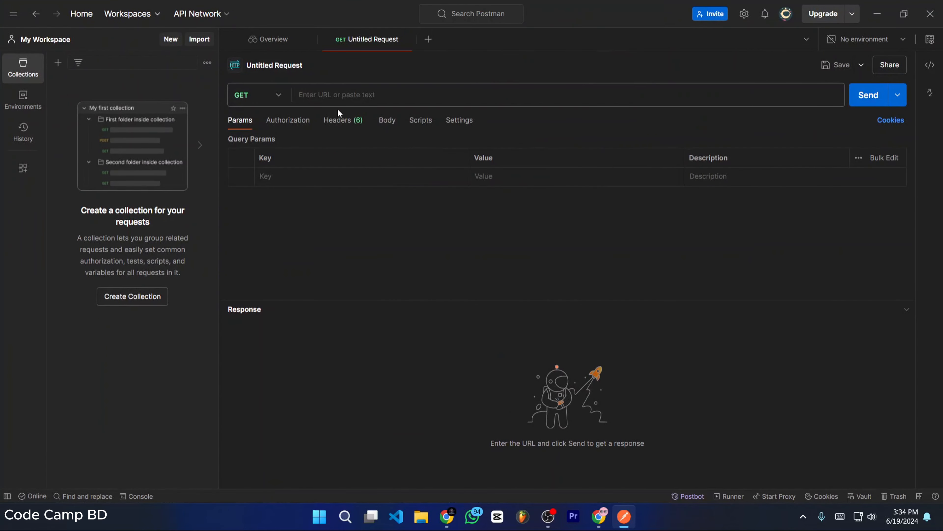
left_click(326, 96)
key("super+v")
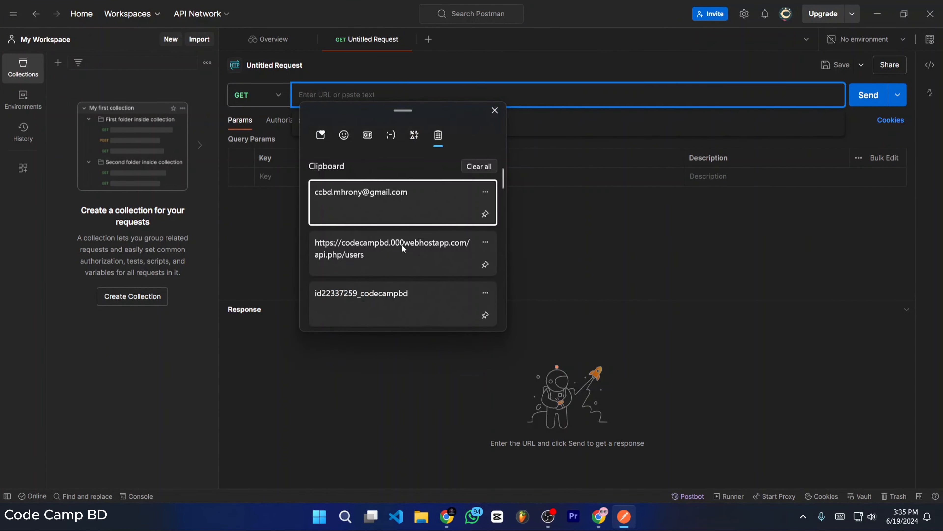
left_click(402, 244)
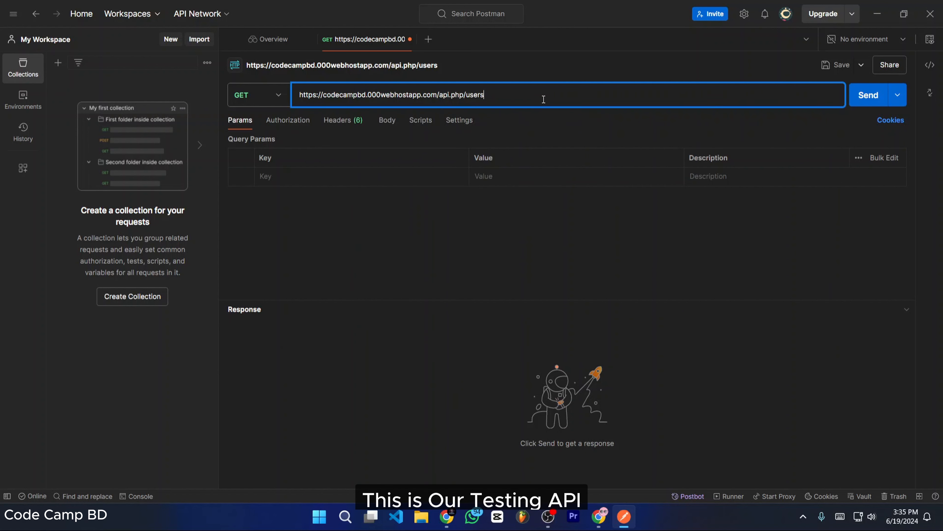
left_click(866, 98)
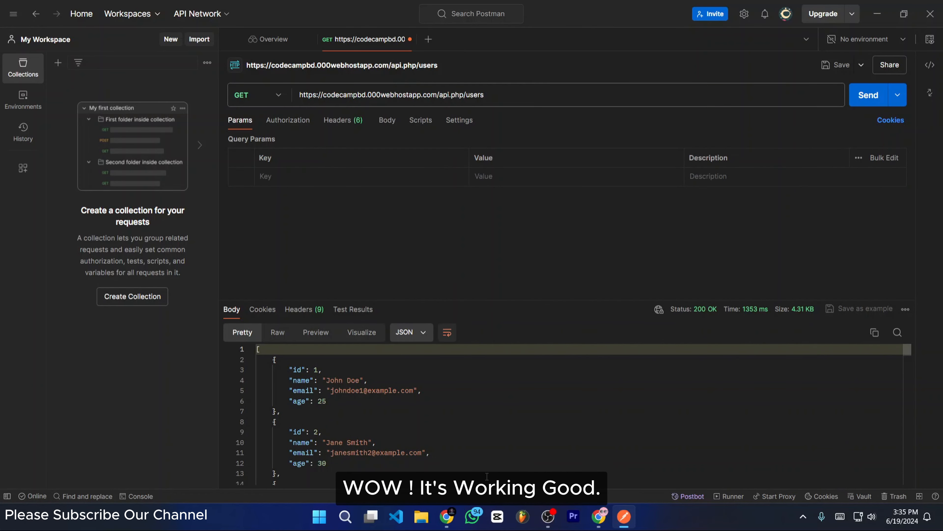
Step: Enlarge the response pane and examine the first user records in the returned JSON body
left_click_drag(547, 298, 549, 213)
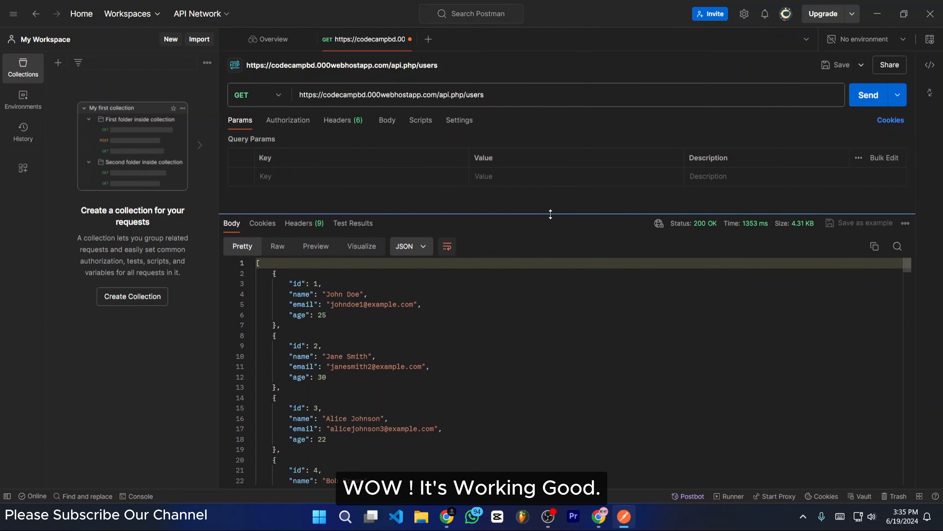
left_click_drag(910, 266, 908, 275)
left_click_drag(291, 353, 256, 282)
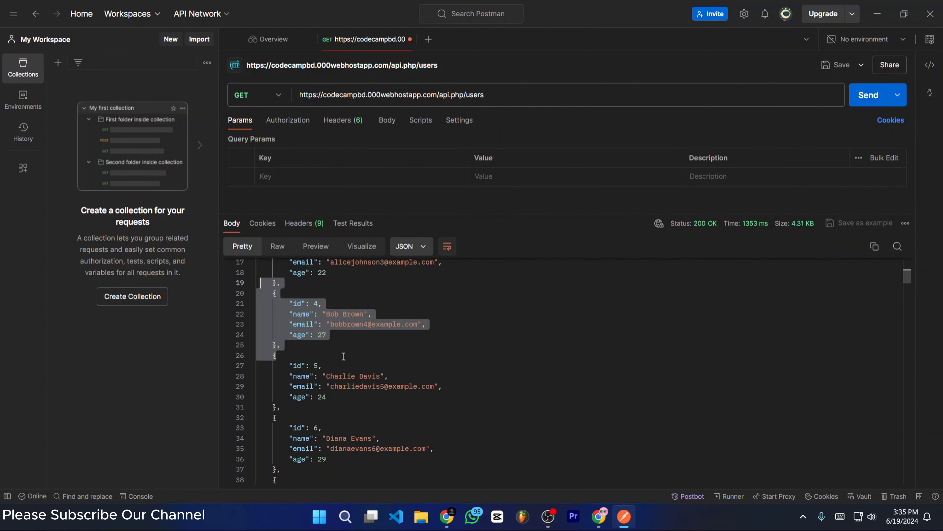
left_click(336, 365)
left_click_drag(309, 416, 241, 357)
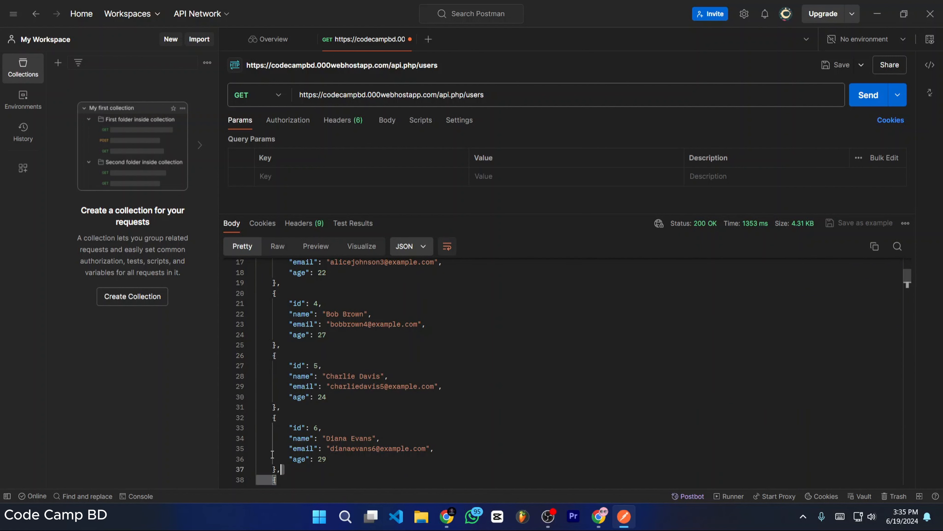
left_click(356, 448)
scroll(515, 360, "up", 5)
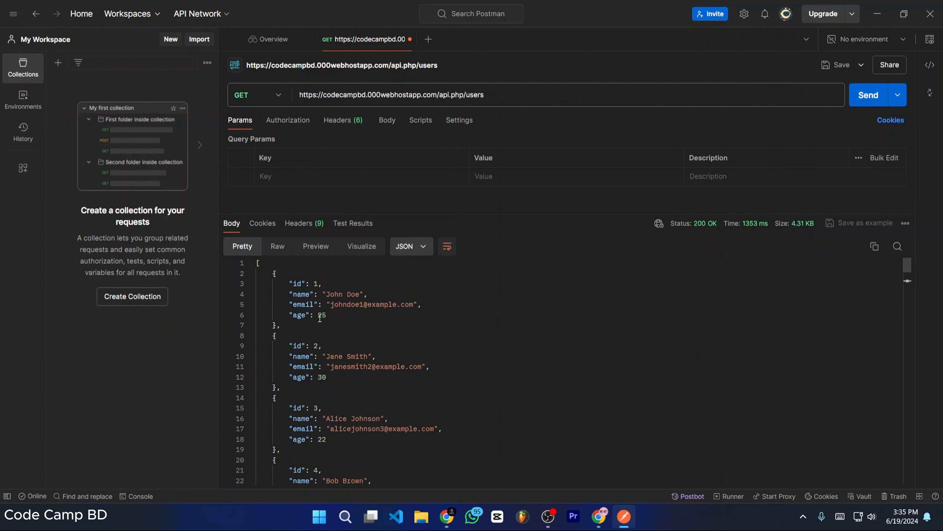
left_click_drag(272, 274, 297, 326)
left_click(297, 326)
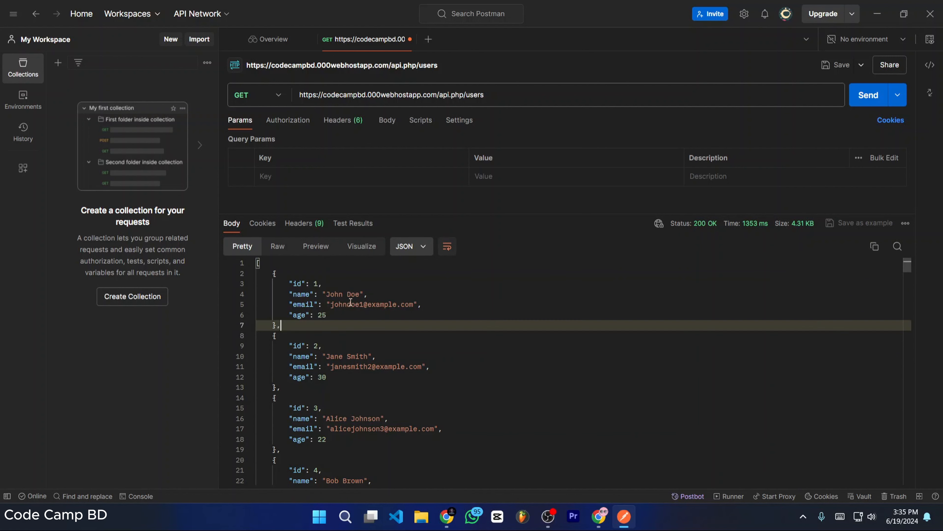
scroll(308, 363, "down", 20)
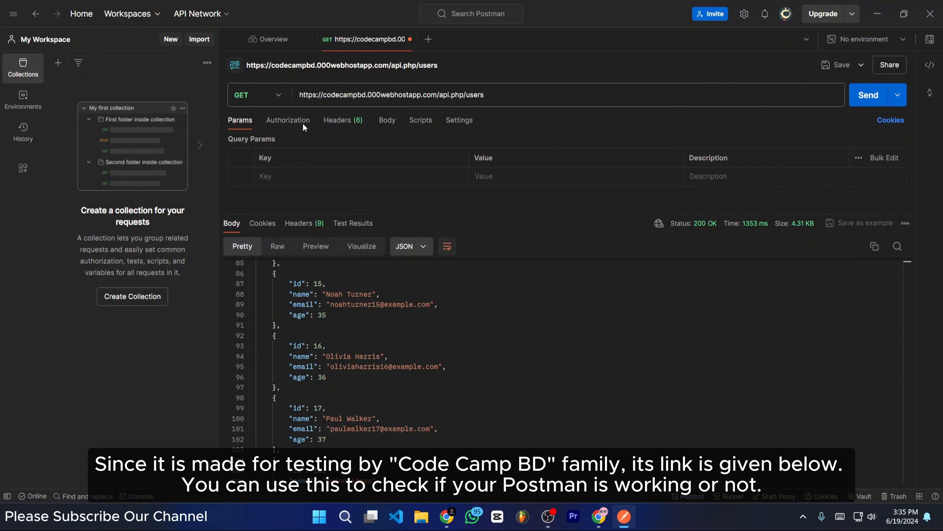
Step: Review the request URL and examine the user records further down in the JSON response
left_click_drag(495, 94, 294, 97)
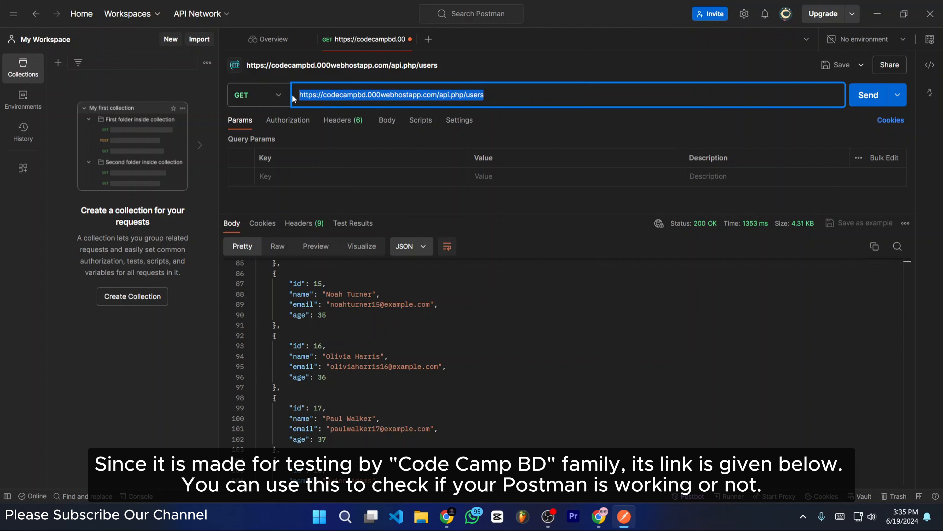
left_click(491, 96)
scroll(387, 339, "down", 10)
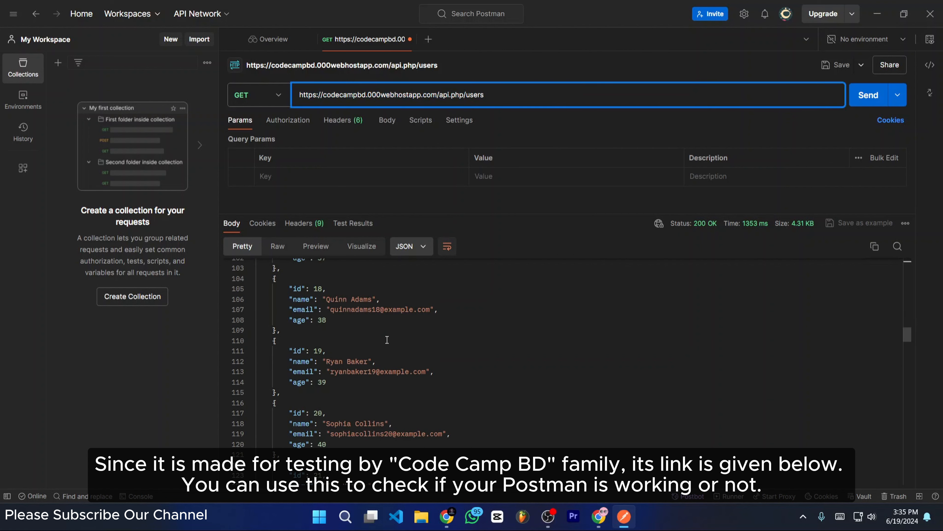
left_click_drag(285, 378, 272, 327)
left_click(327, 374)
scroll(331, 383, "down", 5)
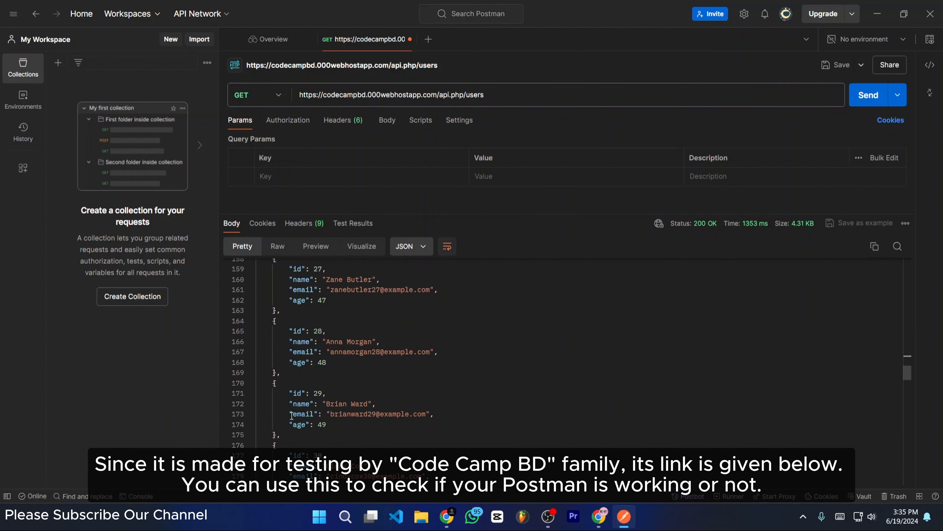
left_click_drag(278, 436, 255, 363)
left_click(322, 433)
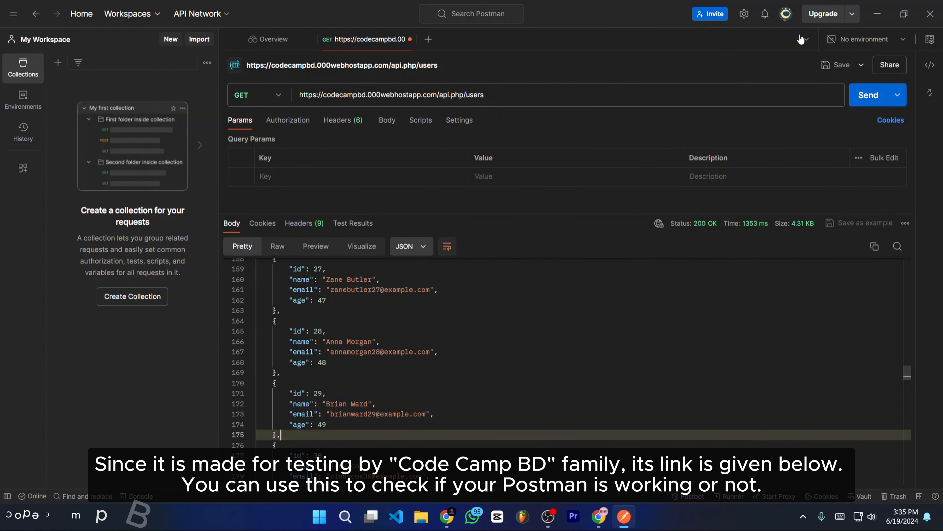
Step: Check the request URL and the available HTTP methods, keep GET and send the request again
left_click_drag(498, 96, 290, 99)
left_click(515, 100)
left_click(275, 97)
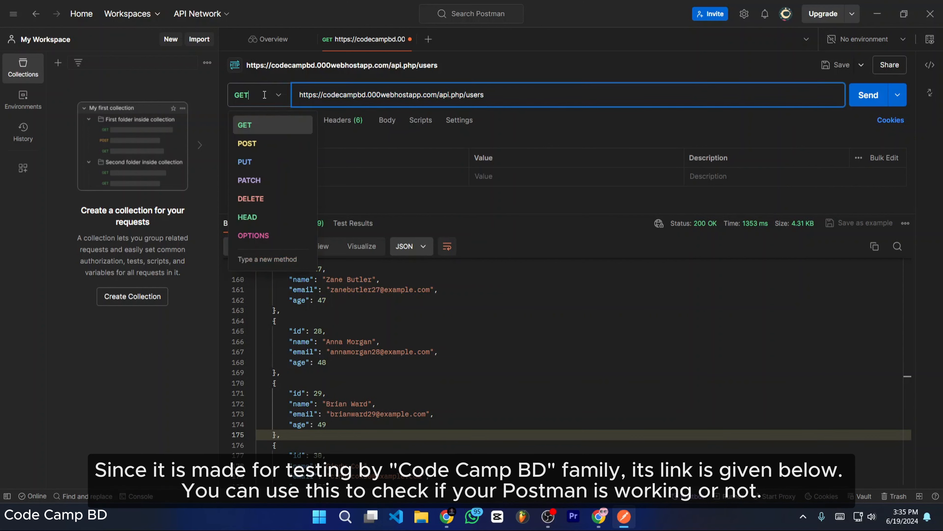
left_click(282, 97)
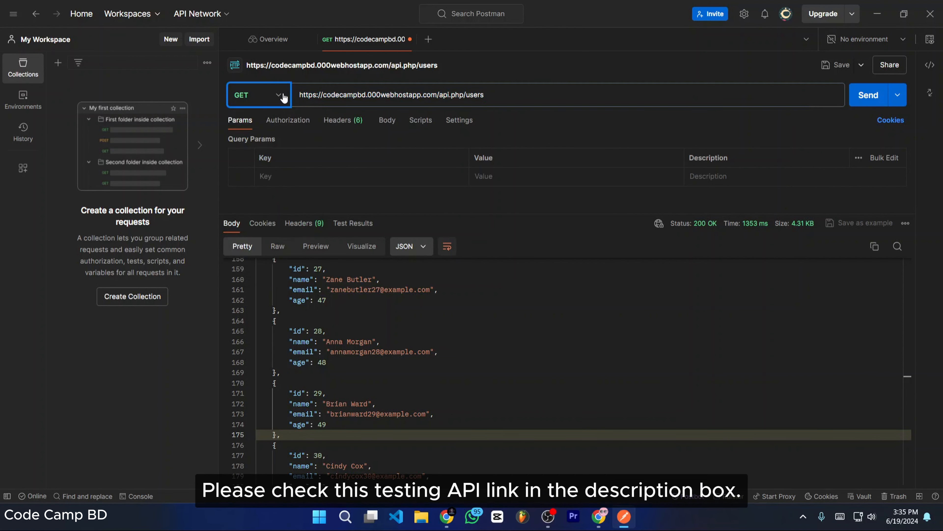
left_click_drag(466, 96, 545, 96)
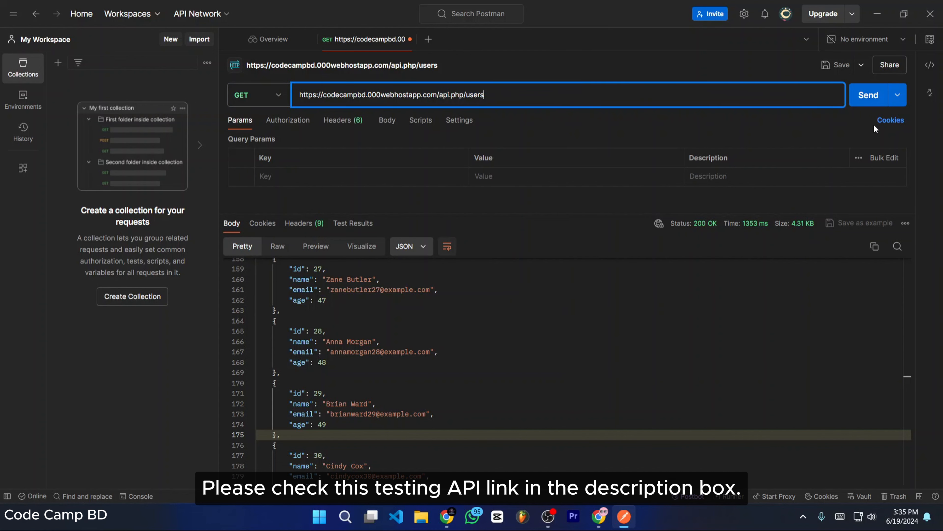
left_click(863, 96)
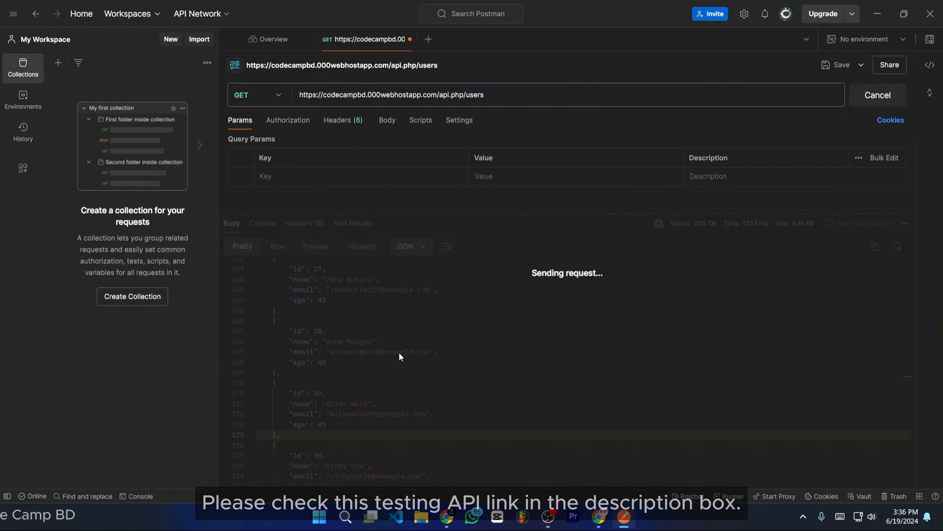
Step: Examine the user records in the new response from the later entries back towards the first ones, and minimize the window
scroll(377, 348, "up", 20)
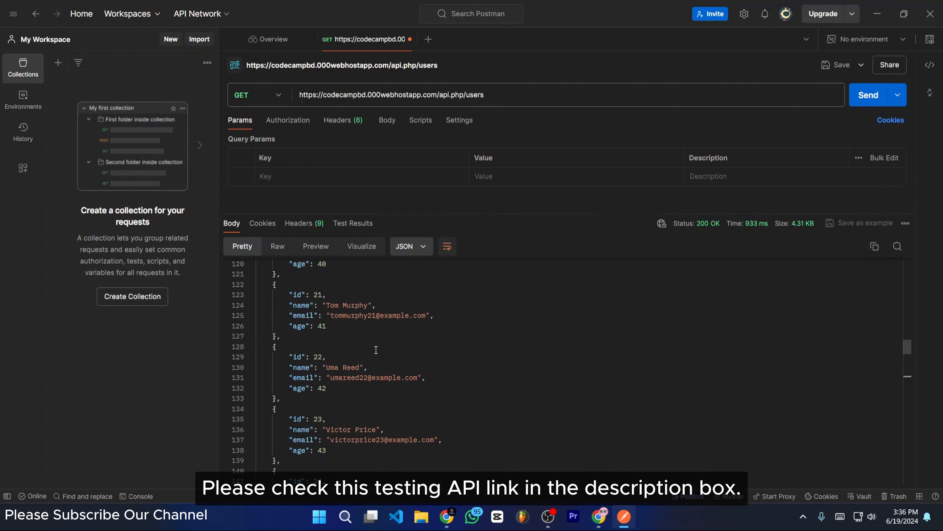
scroll(377, 349, "up", 3)
left_click_drag(352, 337, 256, 266)
left_click(404, 367)
scroll(404, 379, "up", 6)
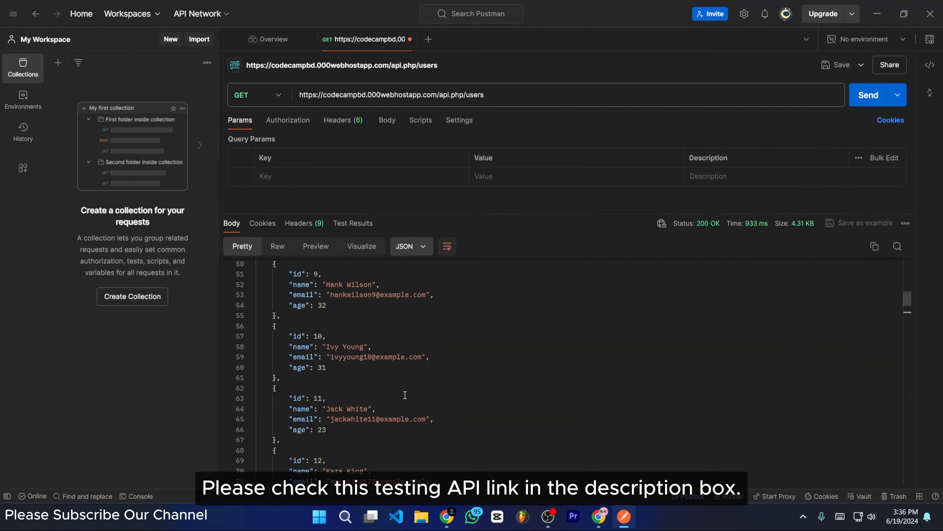
left_click_drag(363, 377, 249, 295)
left_click(358, 388)
scroll(357, 388, "up", 5)
left_click_drag(308, 380, 250, 300)
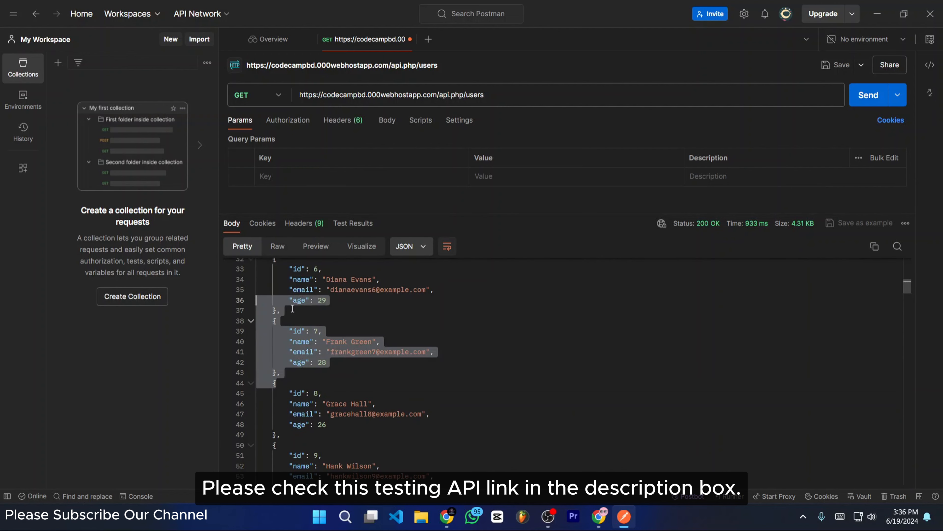
left_click(371, 393)
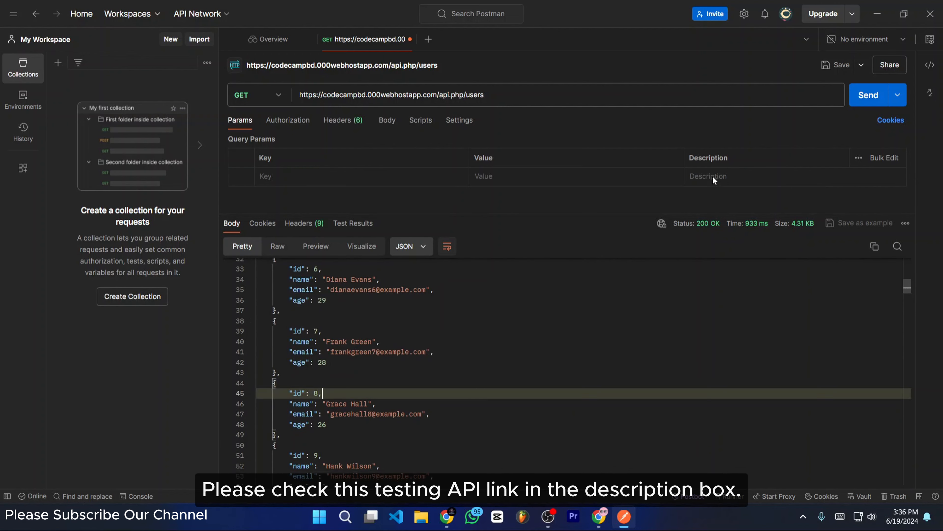
left_click(876, 19)
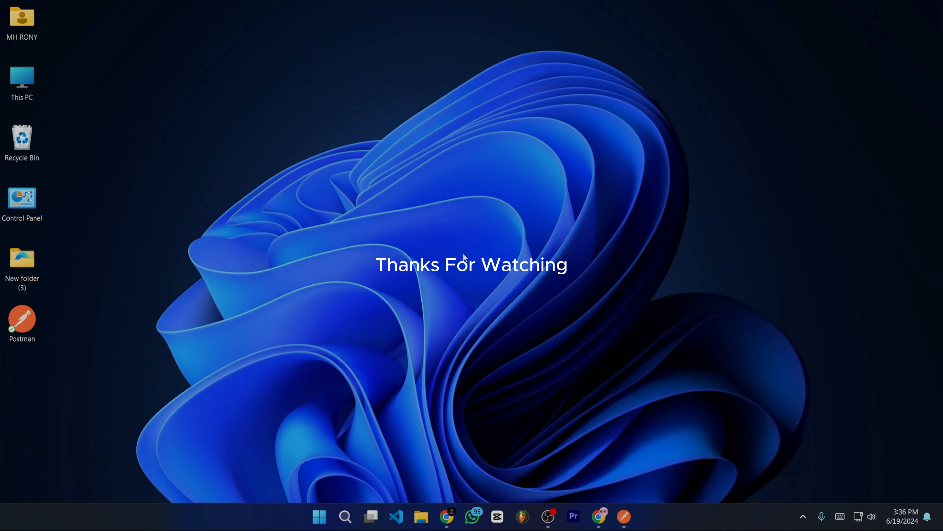